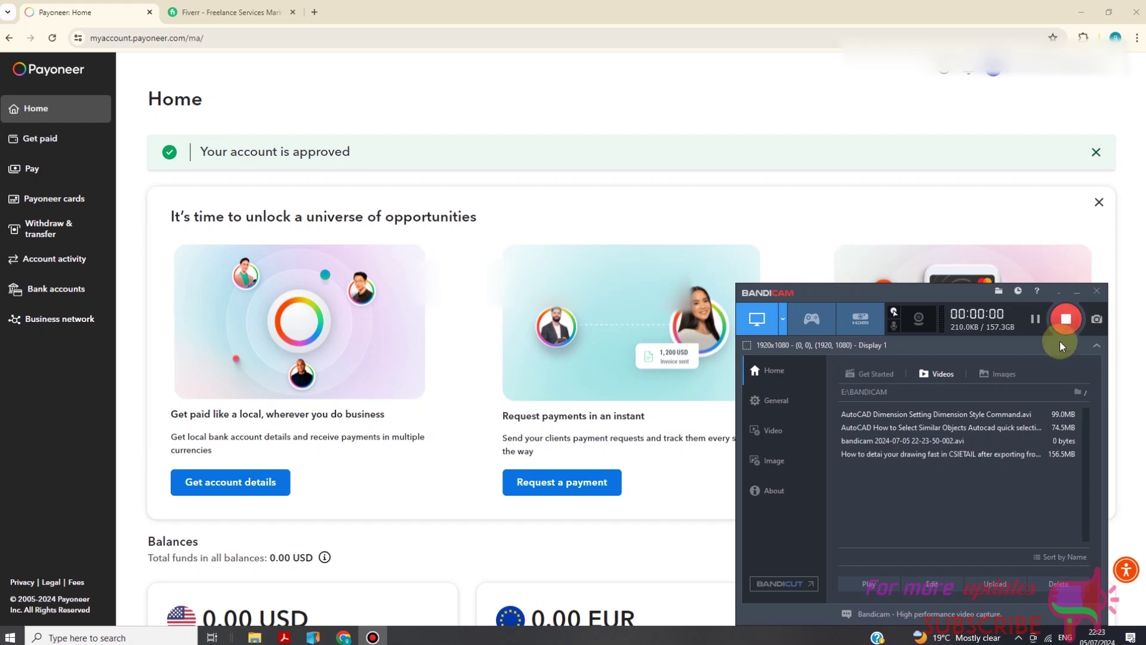
Step: Open the Fiverr seller dashboard's Earnings page, showing $304.00 earned and withdrawn
{"action": "left_click", "coordinate": [1056, 294]}
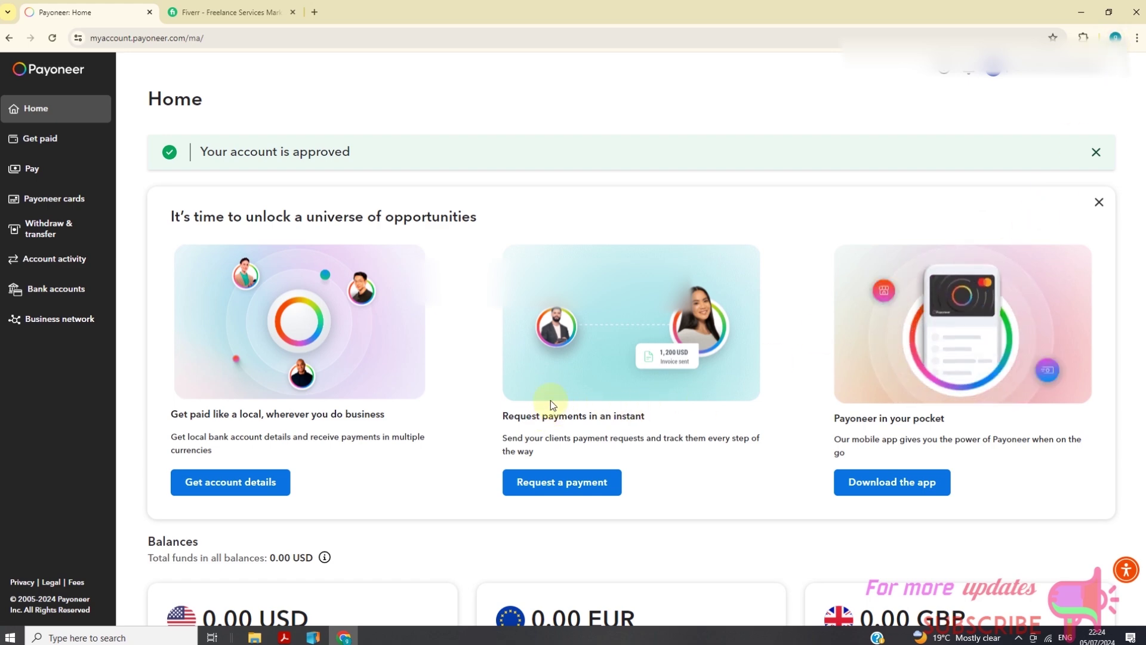
{"action": "left_click", "coordinate": [230, 16]}
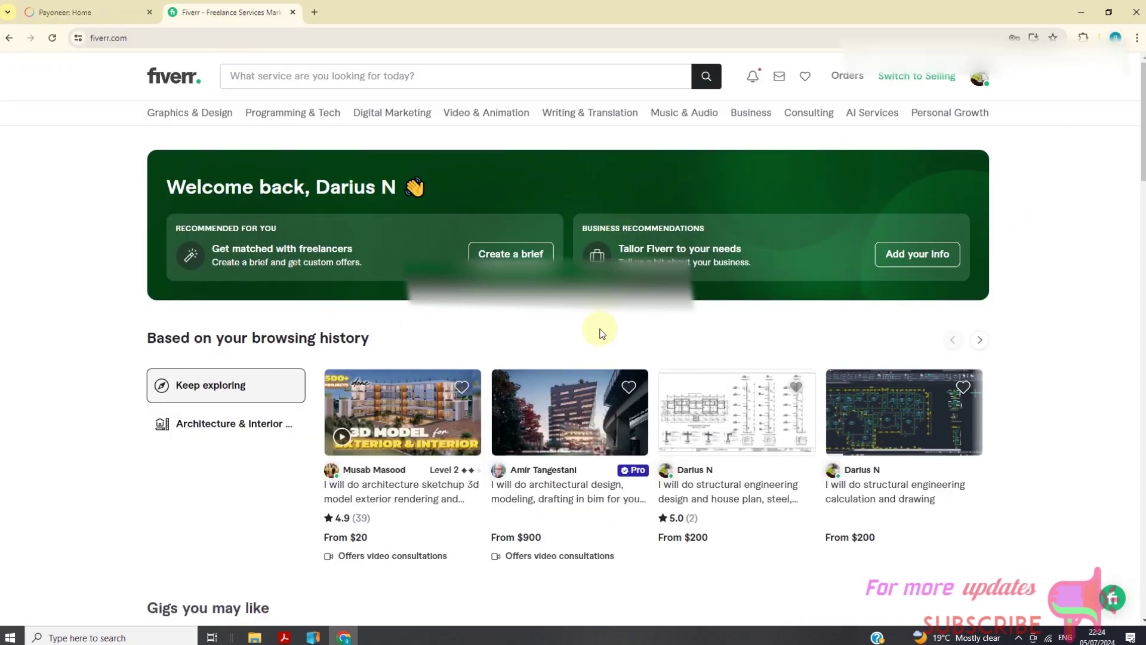
{"action": "left_click", "coordinate": [900, 80]}
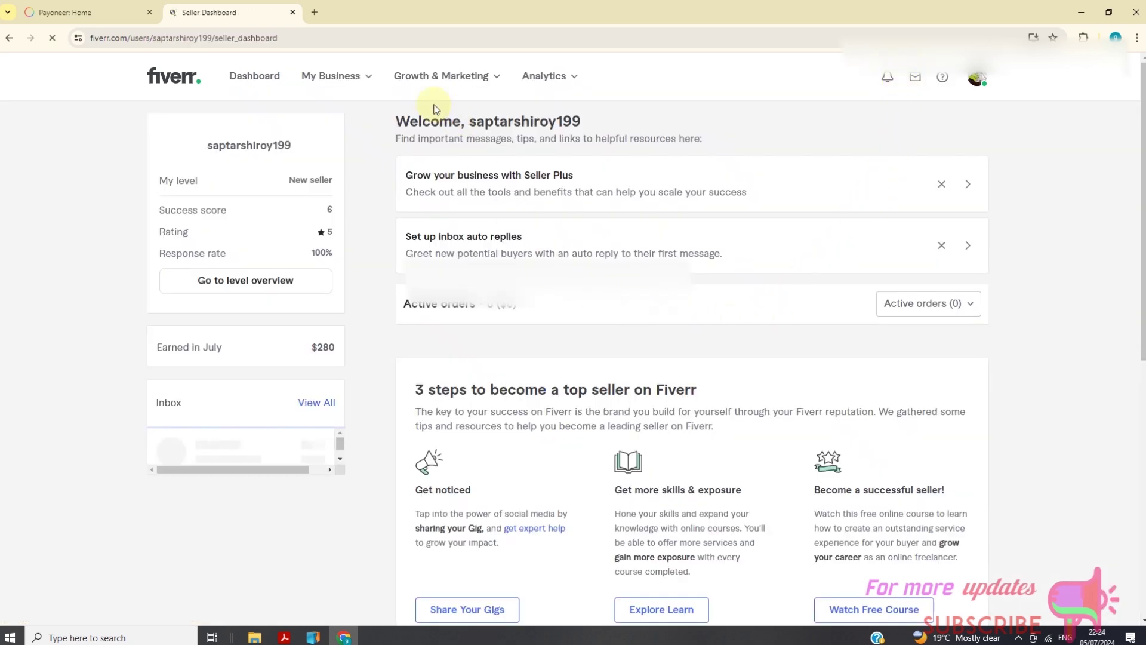
{"action": "left_click", "coordinate": [366, 79]}
{"action": "left_click", "coordinate": [339, 197]}
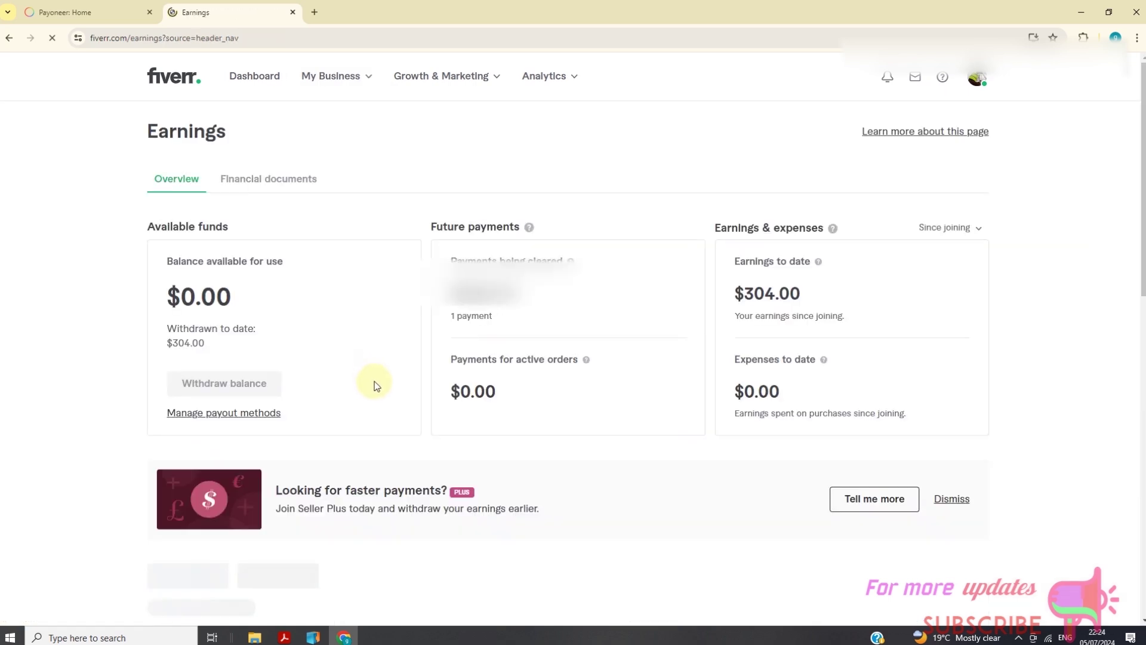
Step: Begin adding a new payout method alongside the existing PayPal account
{"action": "left_click", "coordinate": [224, 418]}
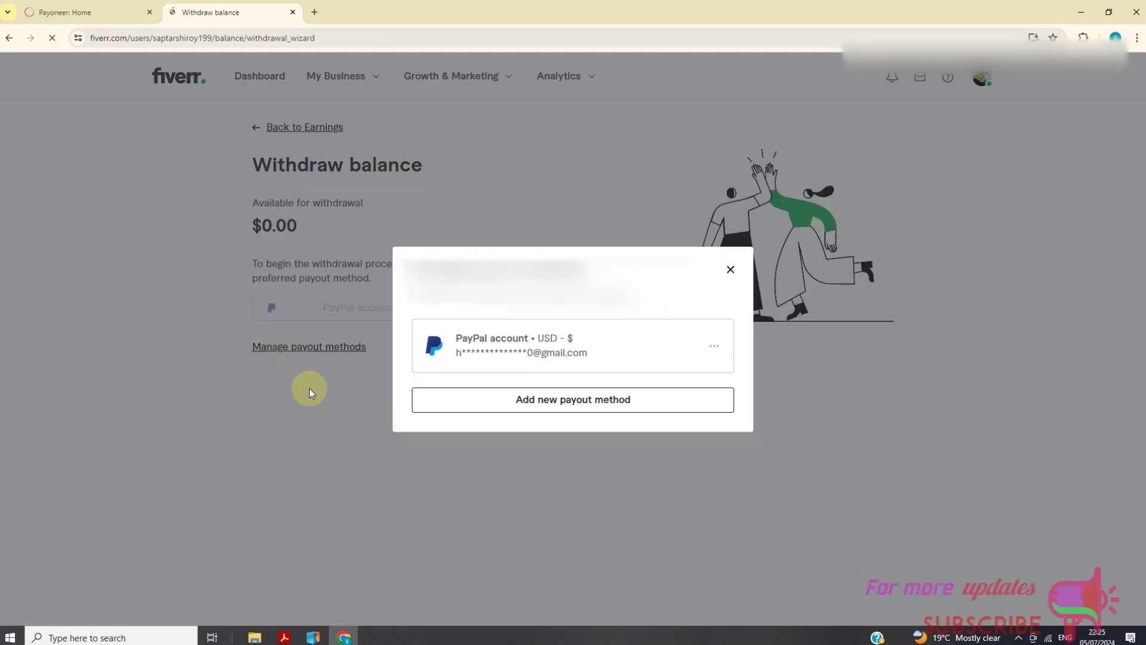
{"action": "left_click", "coordinate": [554, 404]}
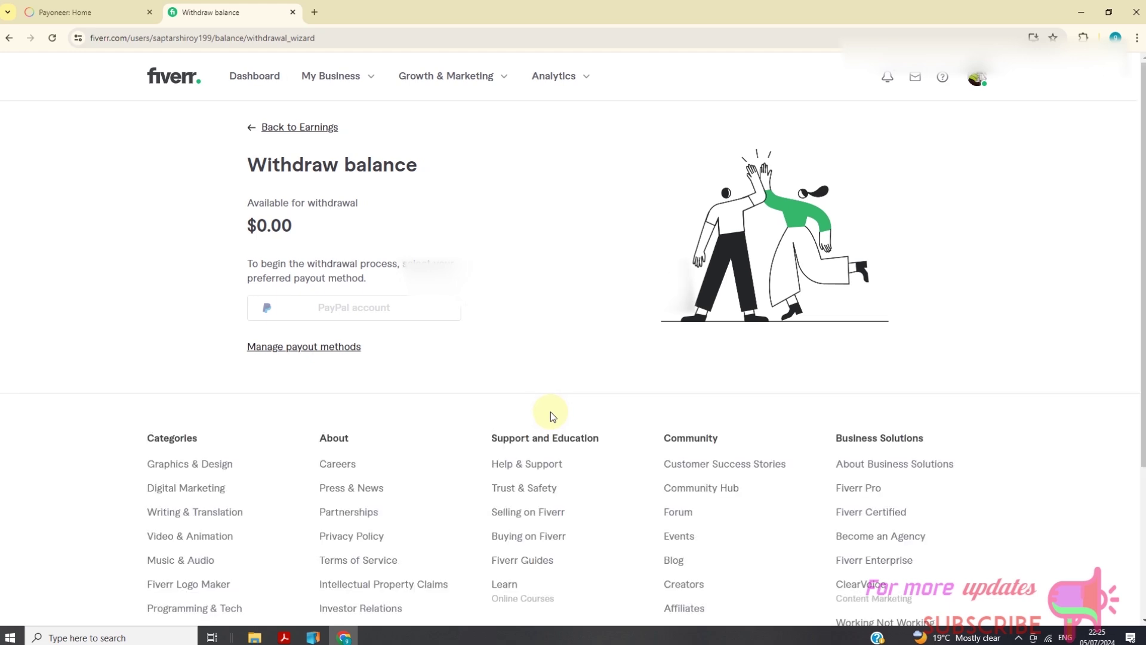
Step: Request an SMS verification code and enter its four digits, correcting a mistyped digit
{"action": "left_click", "coordinate": [332, 348]}
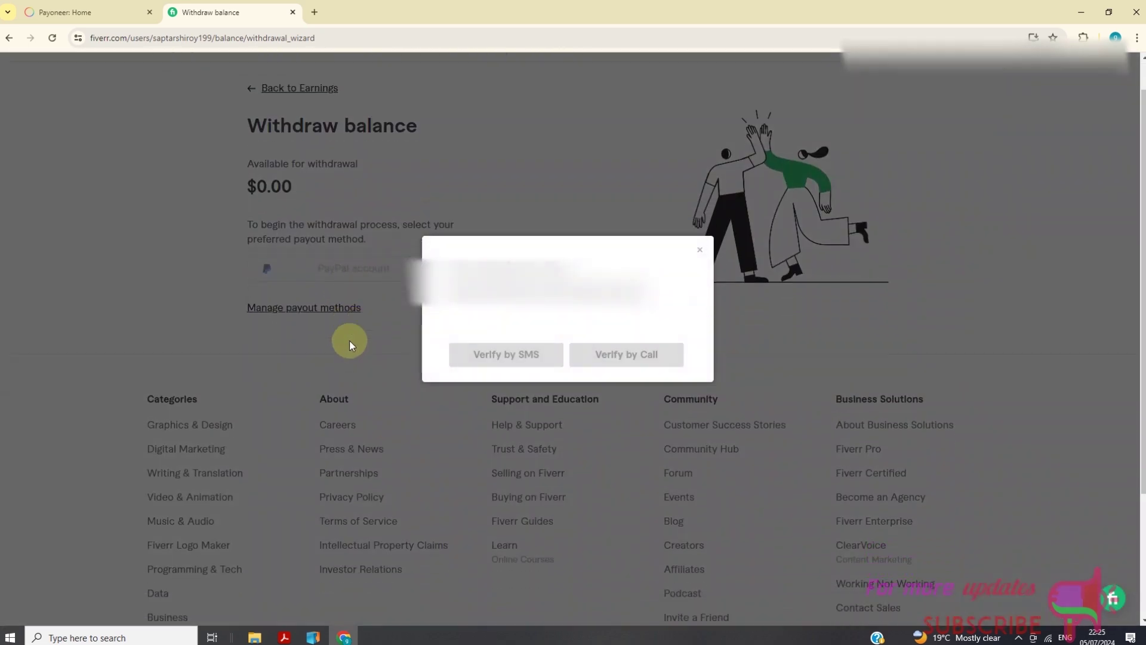
{"action": "left_click", "coordinate": [488, 358]}
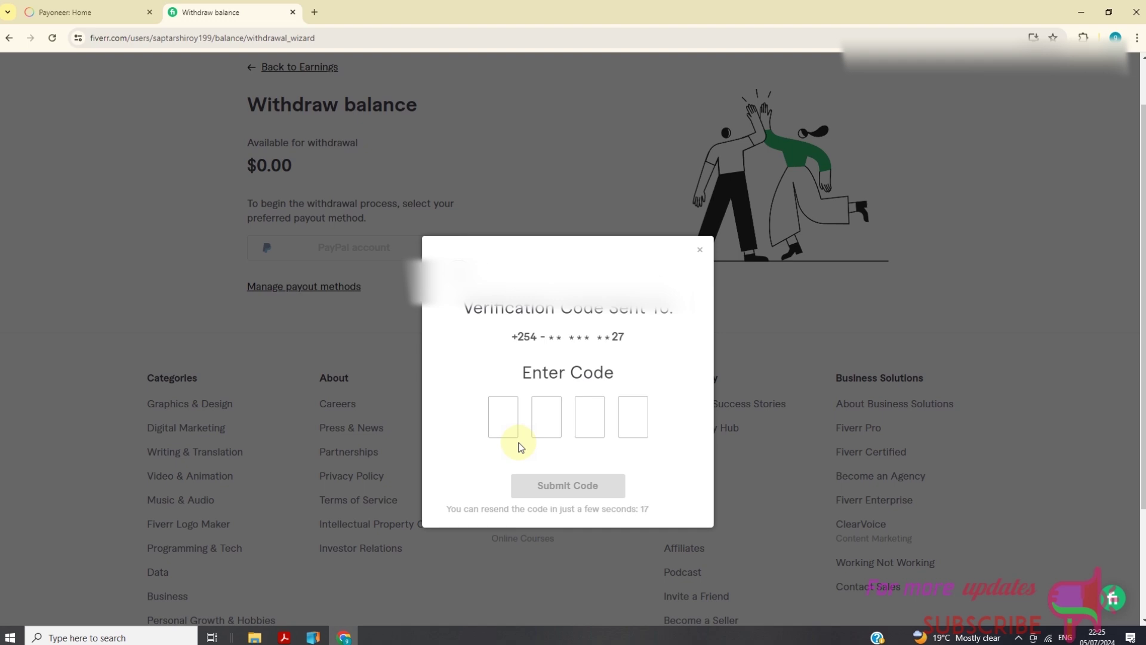
{"action": "left_click", "coordinate": [502, 416]}
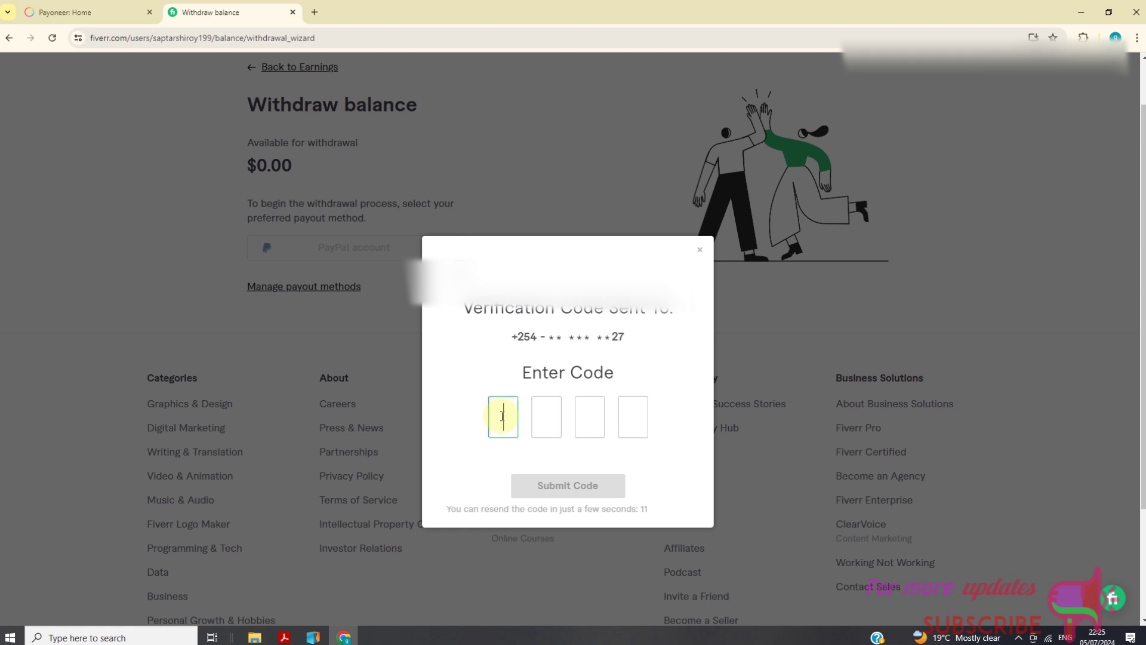
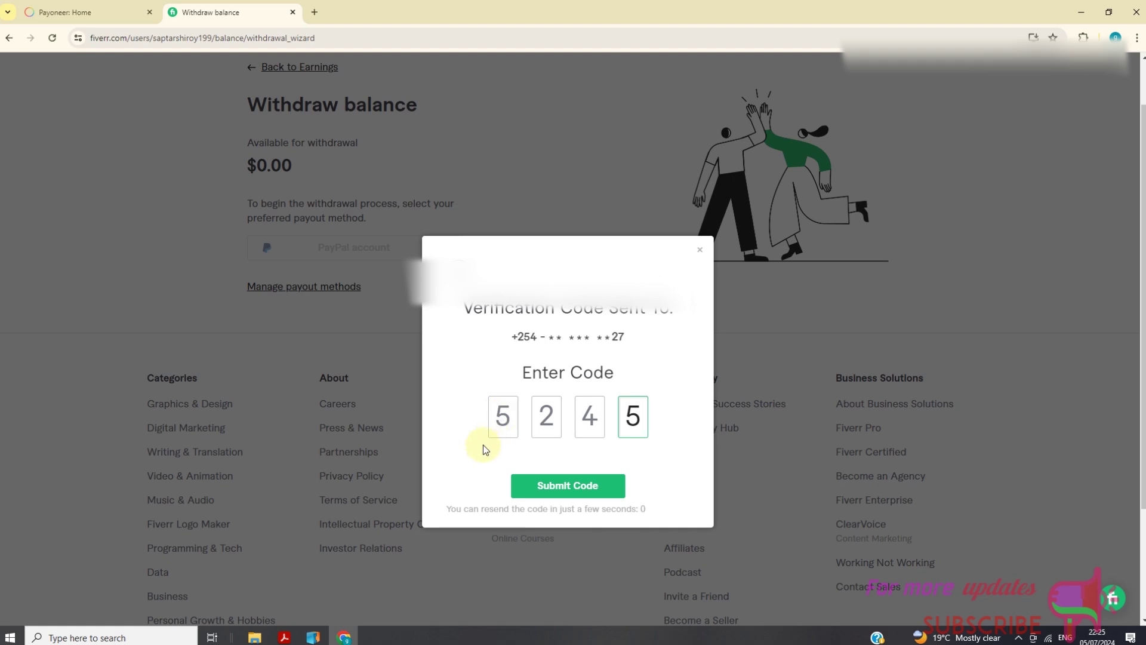
Step: Submit the code and add a Payoneer account (USD) as the payout method
{"action": "left_click", "coordinate": [567, 487]}
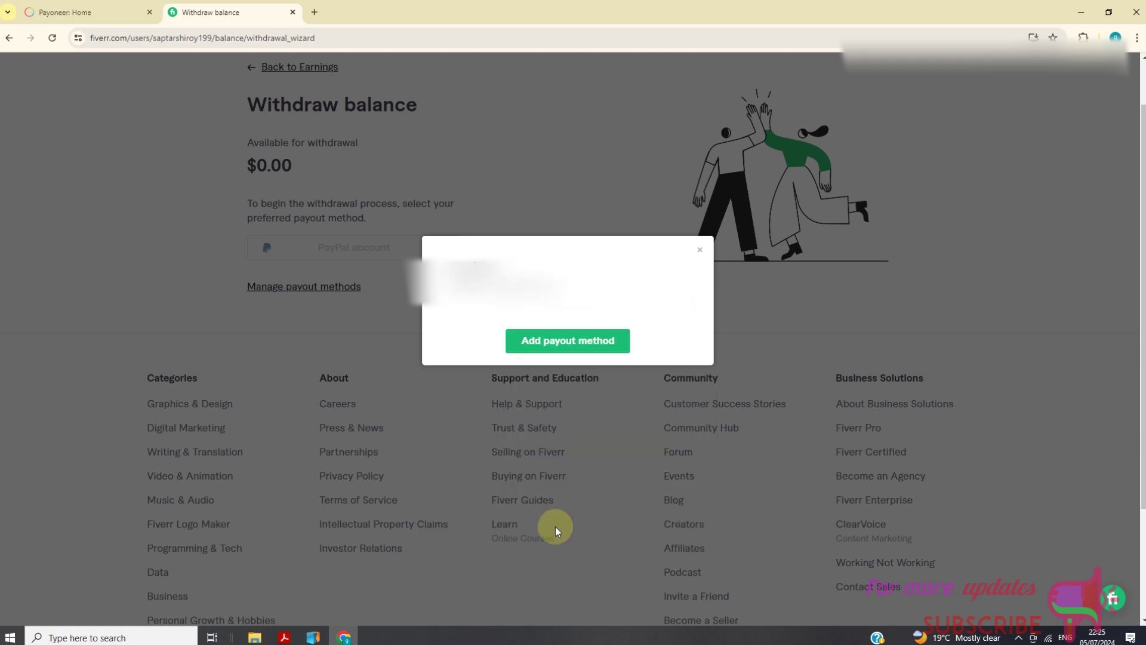
{"action": "left_click", "coordinate": [560, 358]}
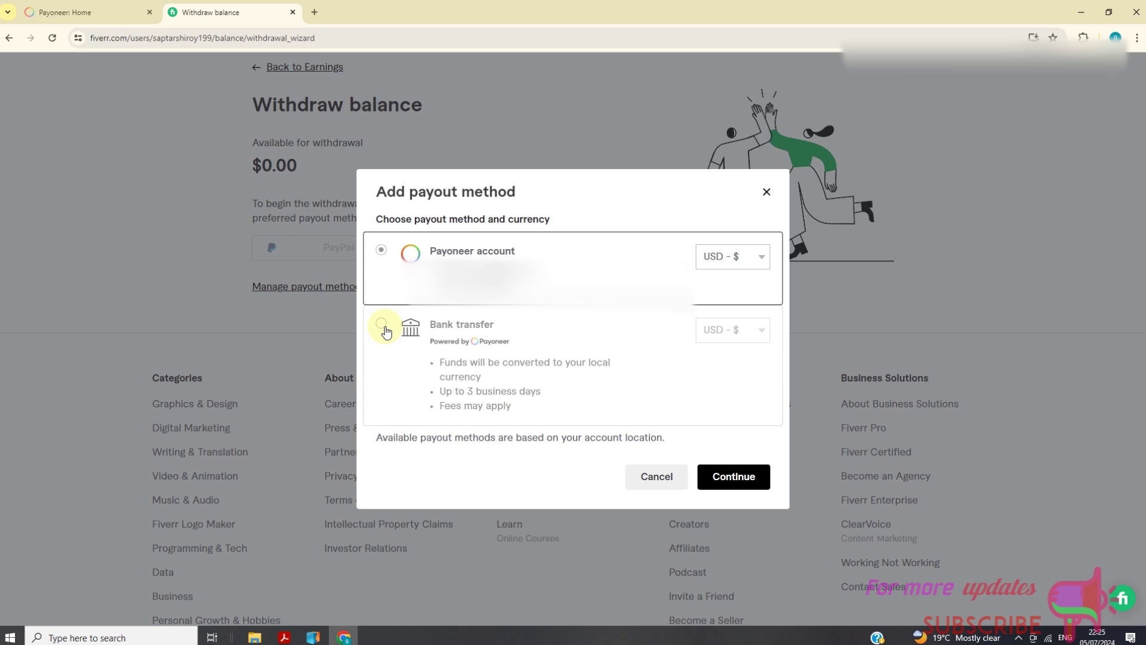
{"action": "left_click", "coordinate": [720, 488]}
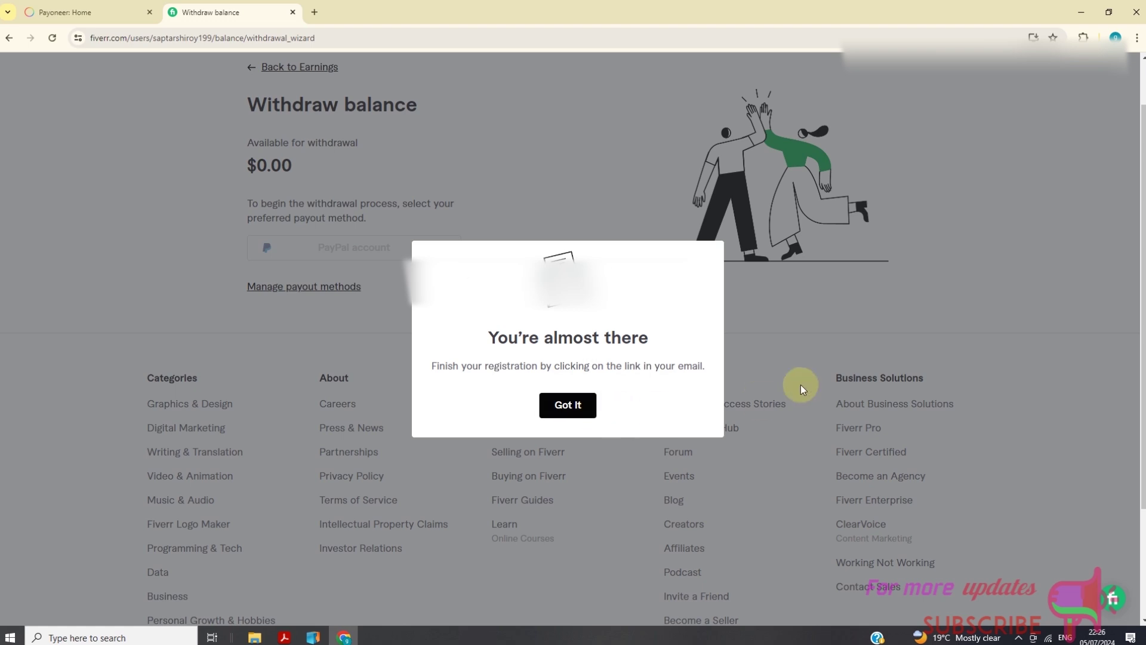
Step: Open Gmail from the Google apps menu in a new Chrome tab
{"action": "left_click", "coordinate": [314, 12]}
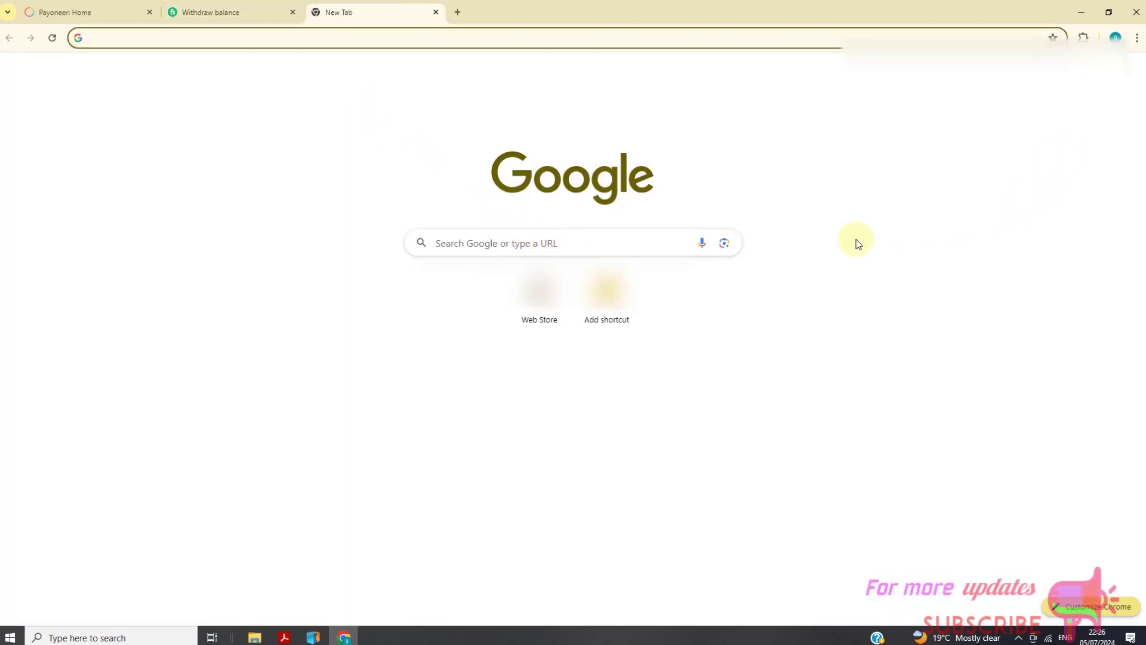
{"action": "left_click", "coordinate": [1102, 76]}
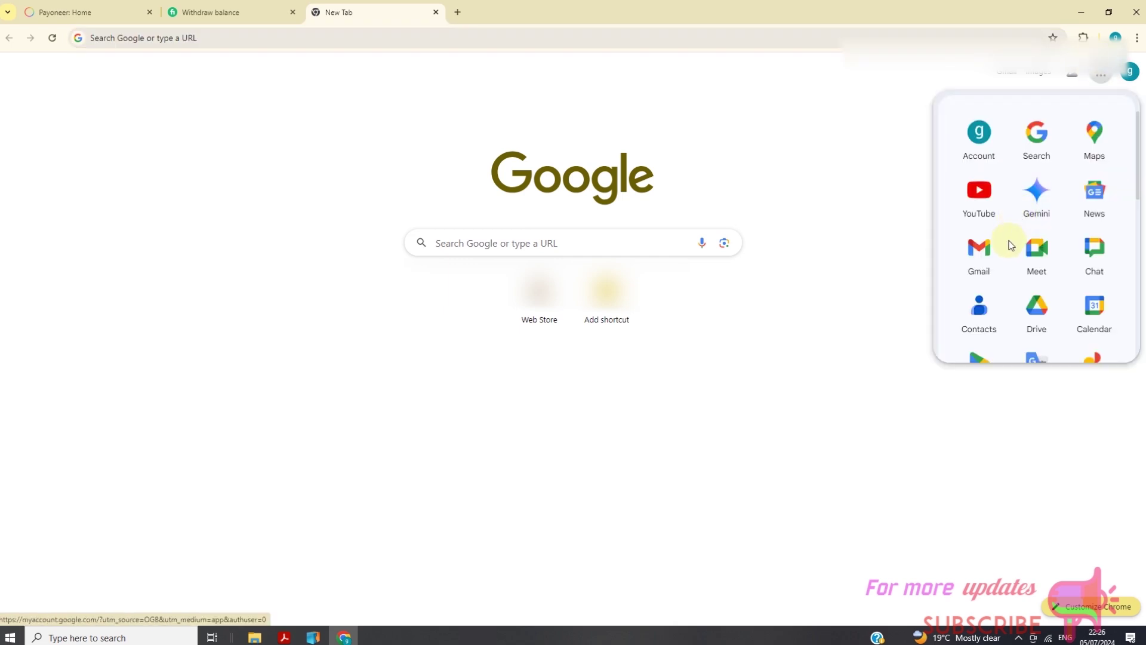
{"action": "left_click", "coordinate": [985, 250]}
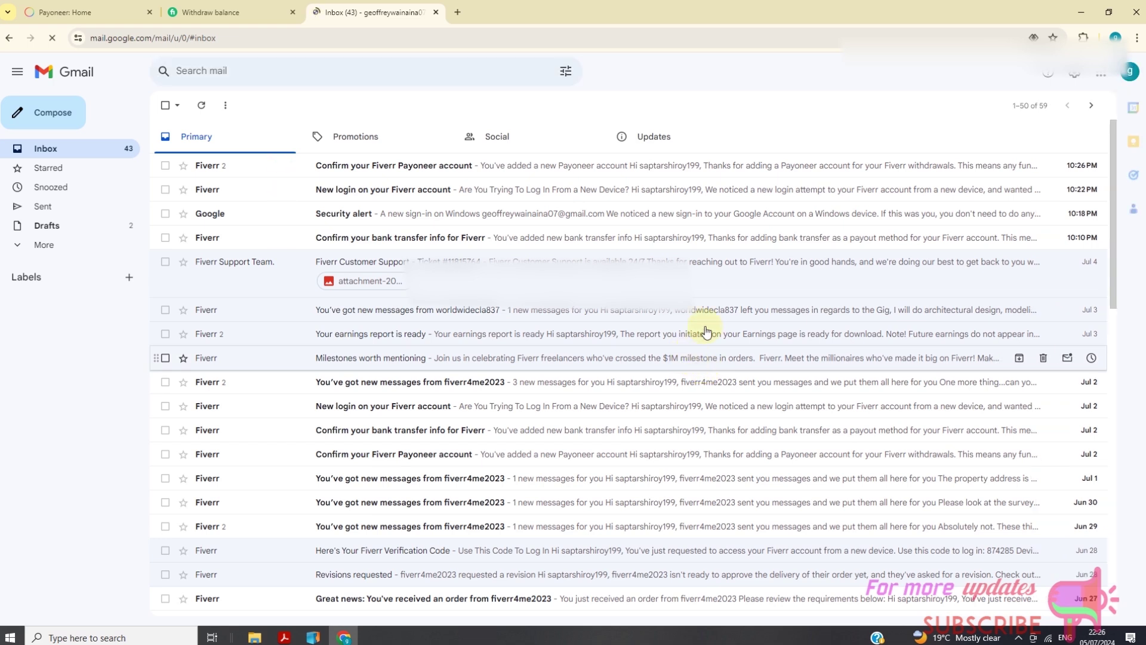
Step: Open the 'Confirm your Fiverr Payoneer account' email and follow the newest message's Continue link
{"action": "left_click", "coordinate": [385, 240]}
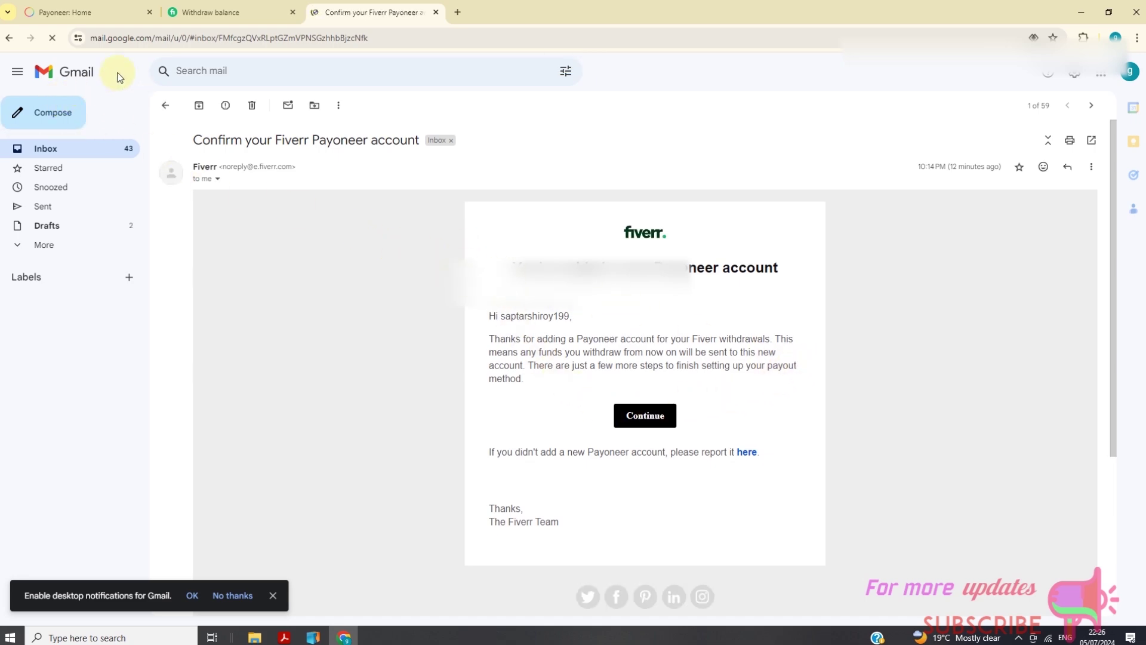
{"action": "left_click", "coordinate": [10, 39]}
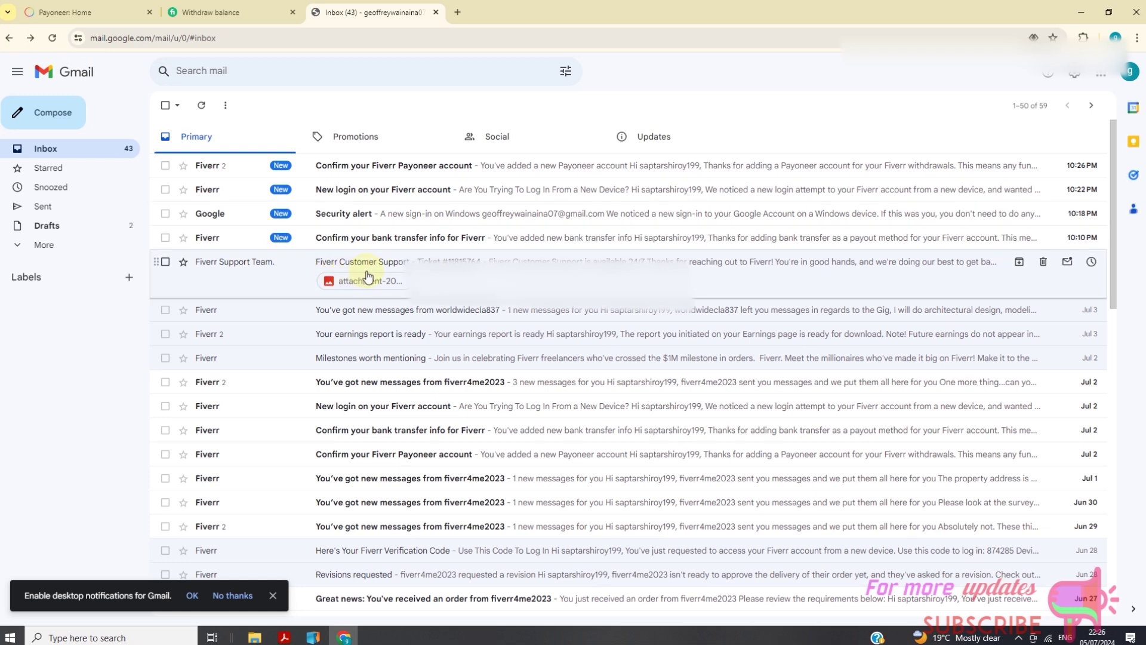
{"action": "left_click", "coordinate": [202, 170]}
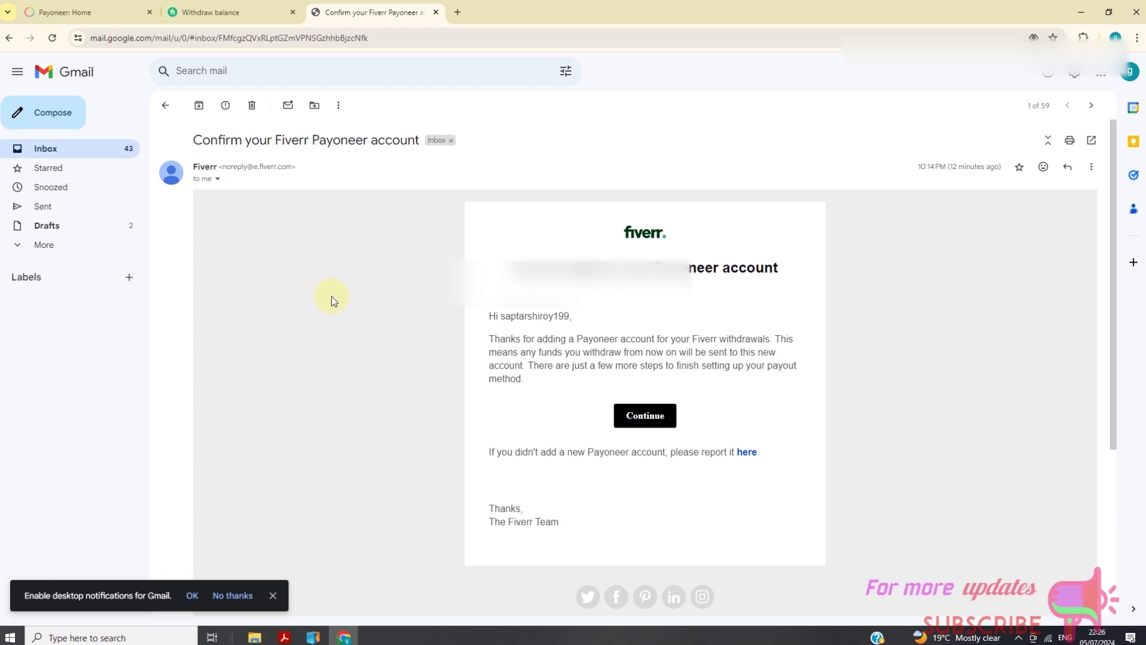
{"action": "scroll", "coordinate": [358, 292], "scroll_direction": "down", "scroll_amount": 4}
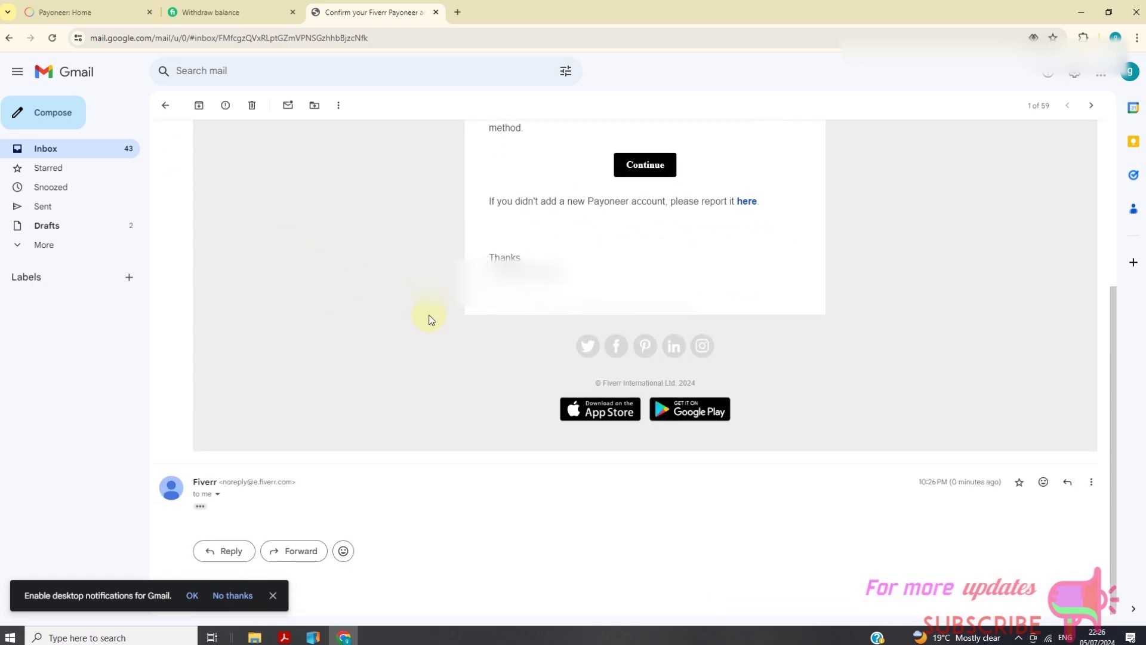
{"action": "left_click", "coordinate": [201, 509]}
{"action": "scroll", "coordinate": [424, 458], "scroll_direction": "down", "scroll_amount": 6}
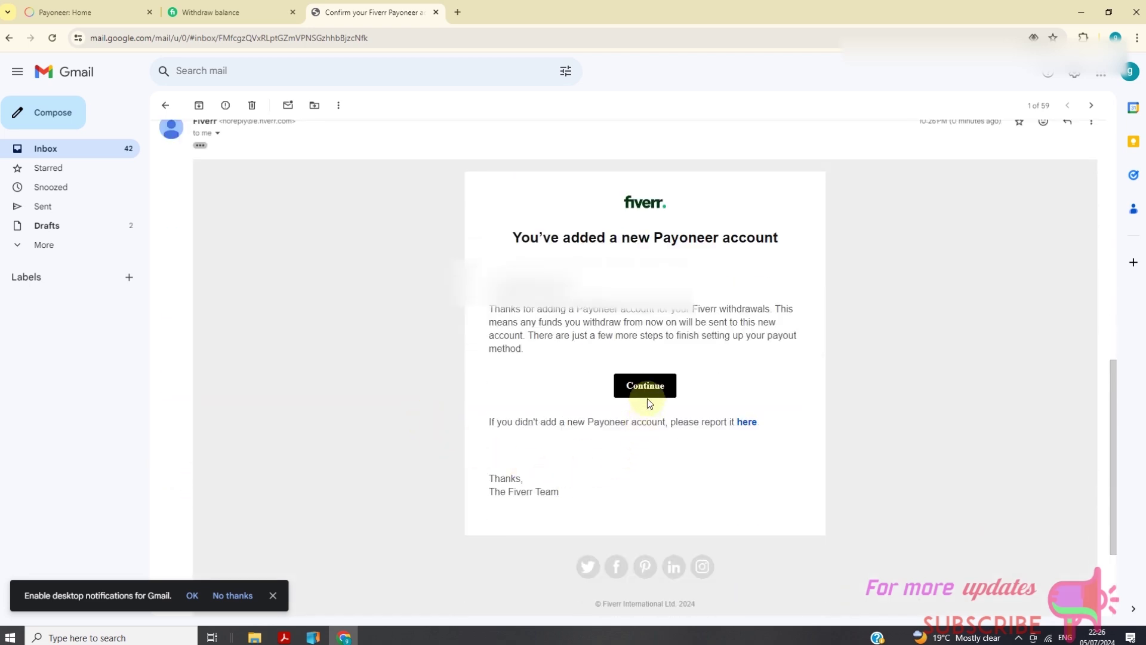
{"action": "left_click", "coordinate": [647, 399]}
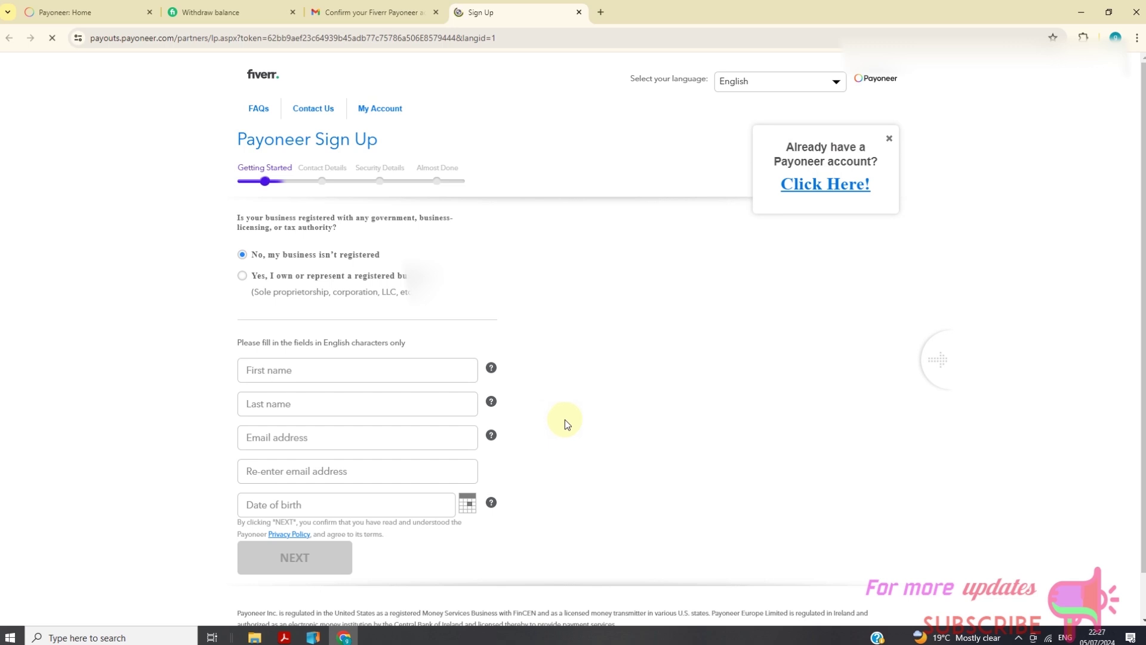
Step: Choose the existing-account option and start entering the email in the Payoneer login popup
{"action": "left_click", "coordinate": [815, 186]}
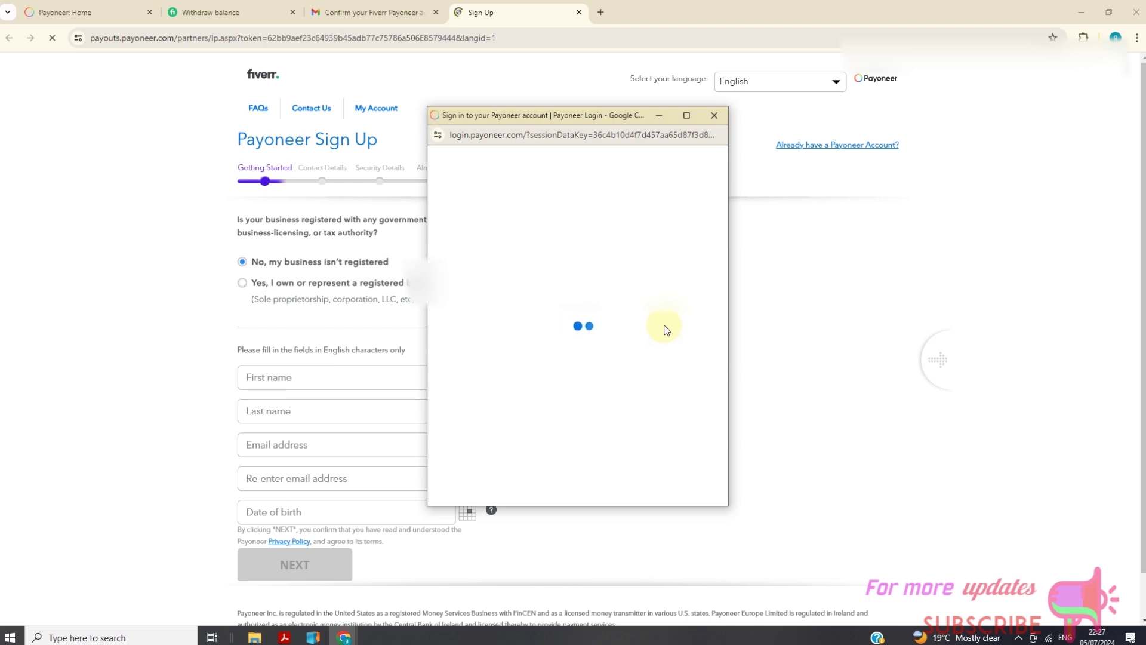
{"action": "left_click", "coordinate": [560, 292]}
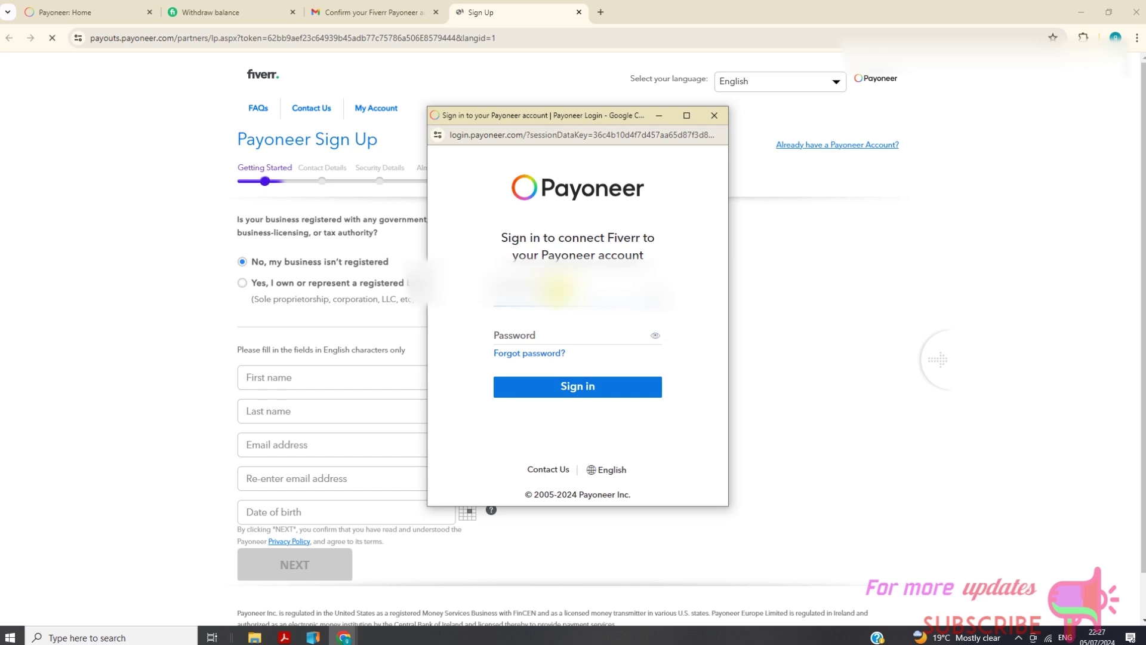
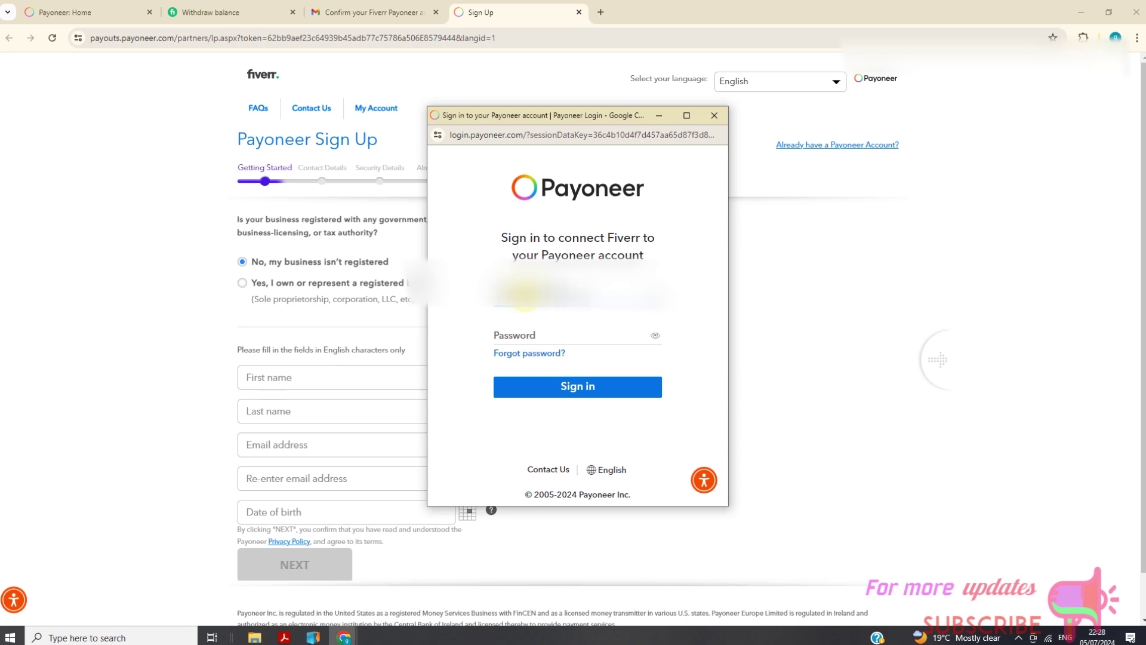
Step: Enter the Payoneer account password and sign in to connect Payoneer to Fiverr
{"action": "left_click", "coordinate": [500, 337]}
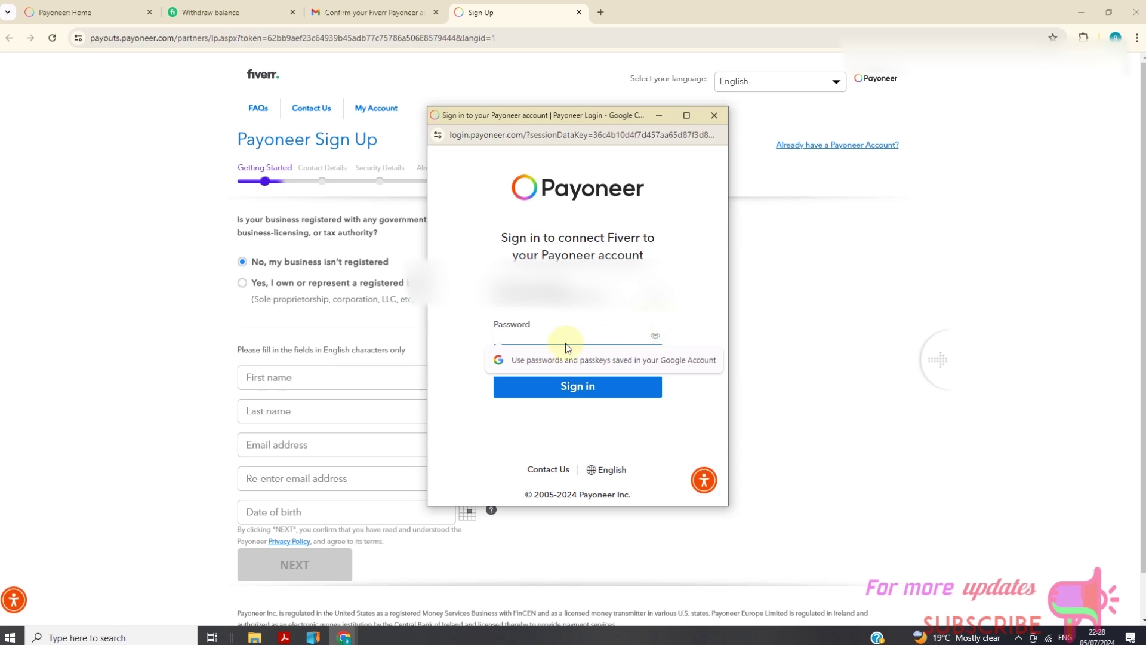
{"action": "left_click", "coordinate": [655, 338]}
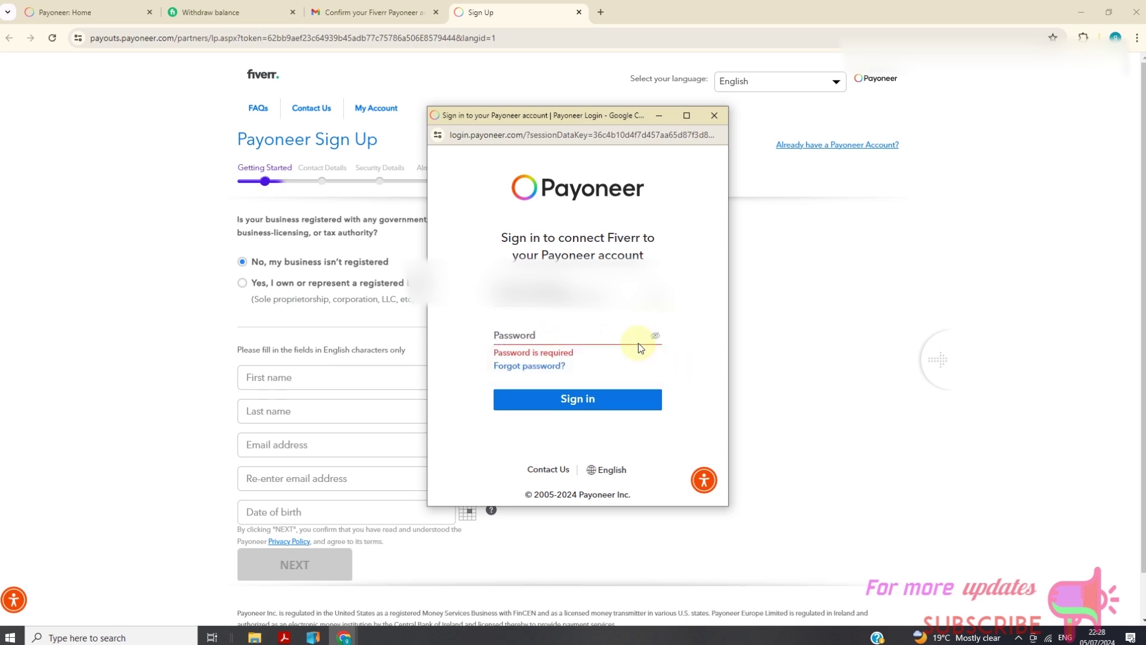
{"action": "left_click", "coordinate": [524, 338]}
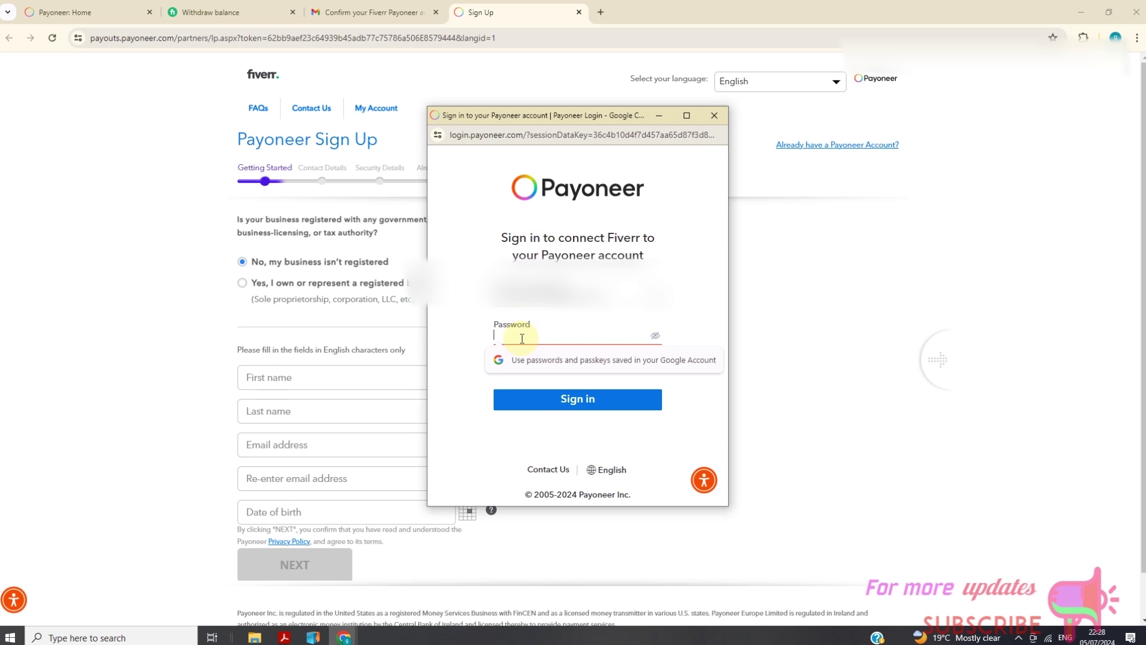
{"action": "type", "text": "K"}
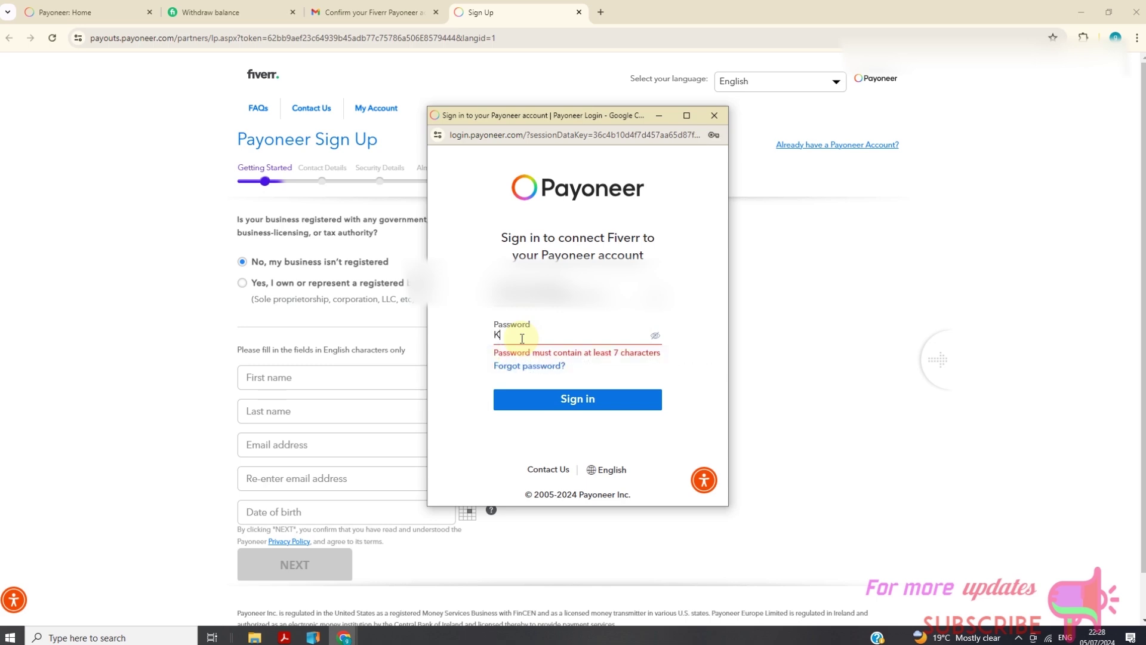
{"action": "left_click", "coordinate": [655, 336]}
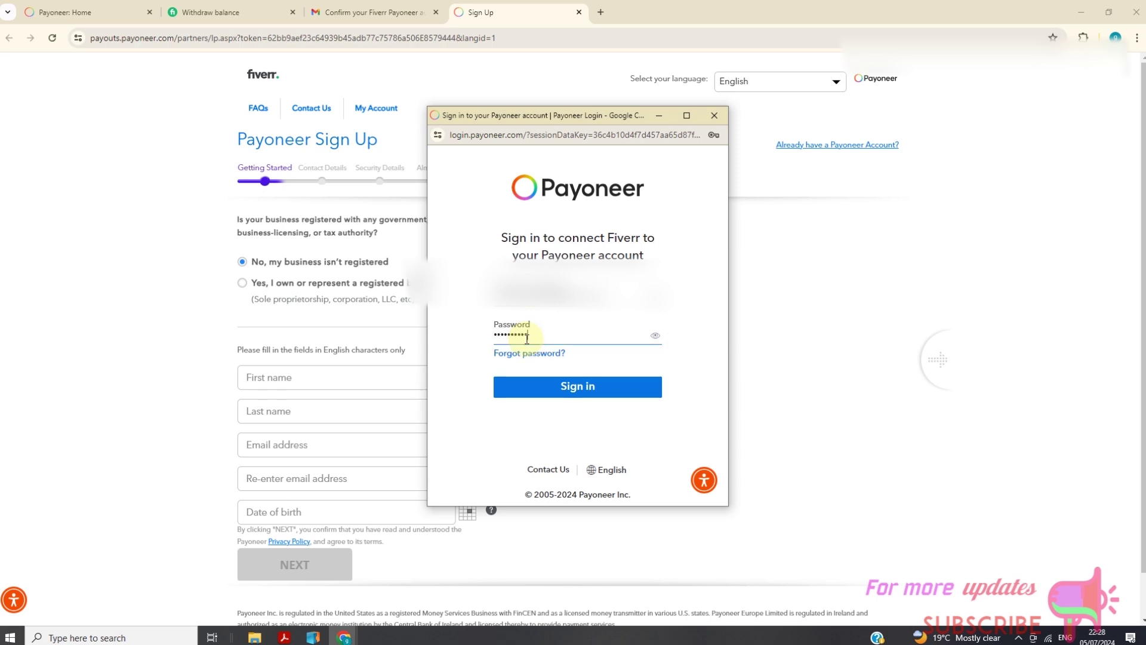
{"action": "left_click", "coordinate": [580, 391]}
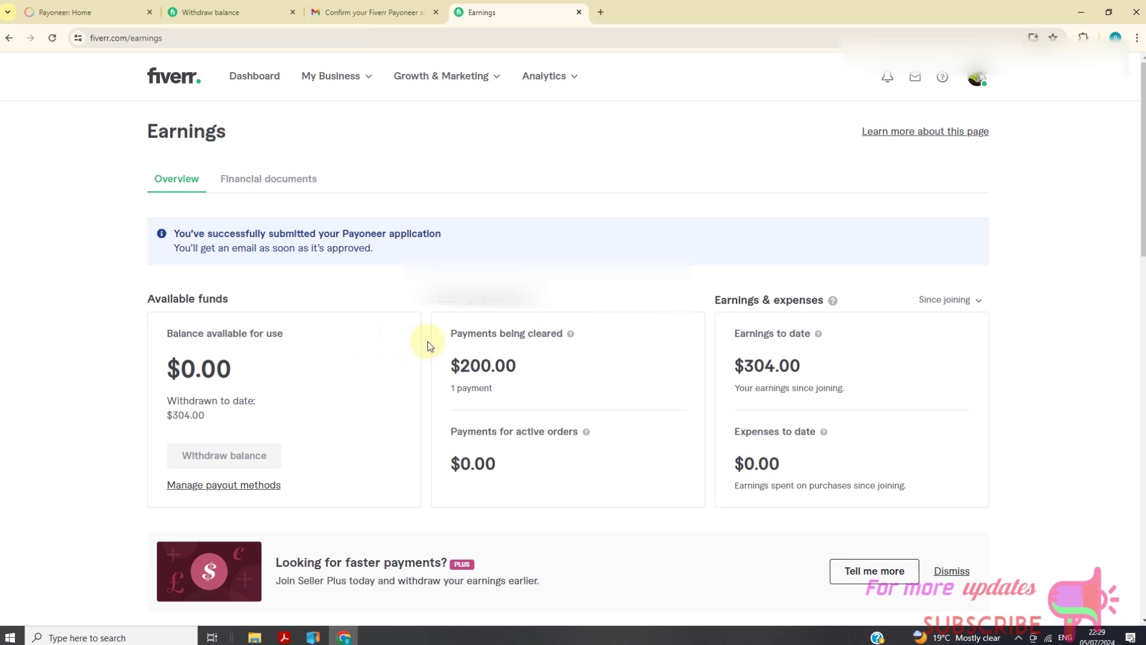
Step: Scroll the Earnings page to review the Payoneer submission banner, $0.00 available and $304.00 withdrawn
{"action": "scroll", "coordinate": [428, 348], "scroll_direction": "down", "scroll_amount": 2}
{"action": "scroll", "coordinate": [432, 358], "scroll_direction": "up", "scroll_amount": 2}
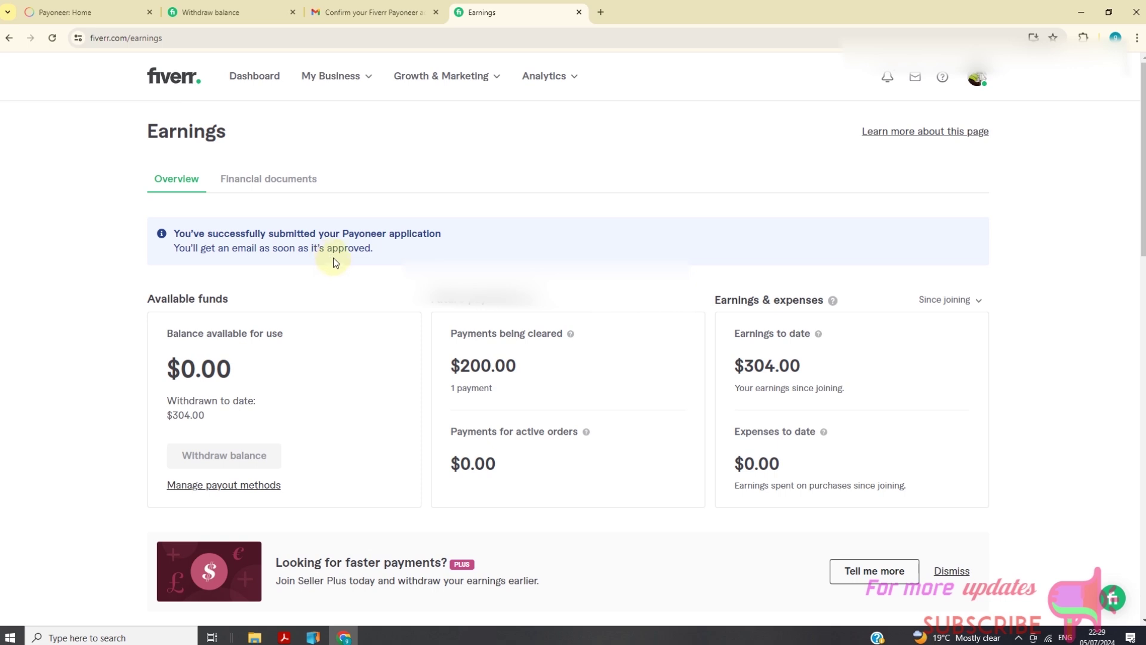
{"action": "scroll", "coordinate": [370, 250], "scroll_direction": "down", "scroll_amount": 1}
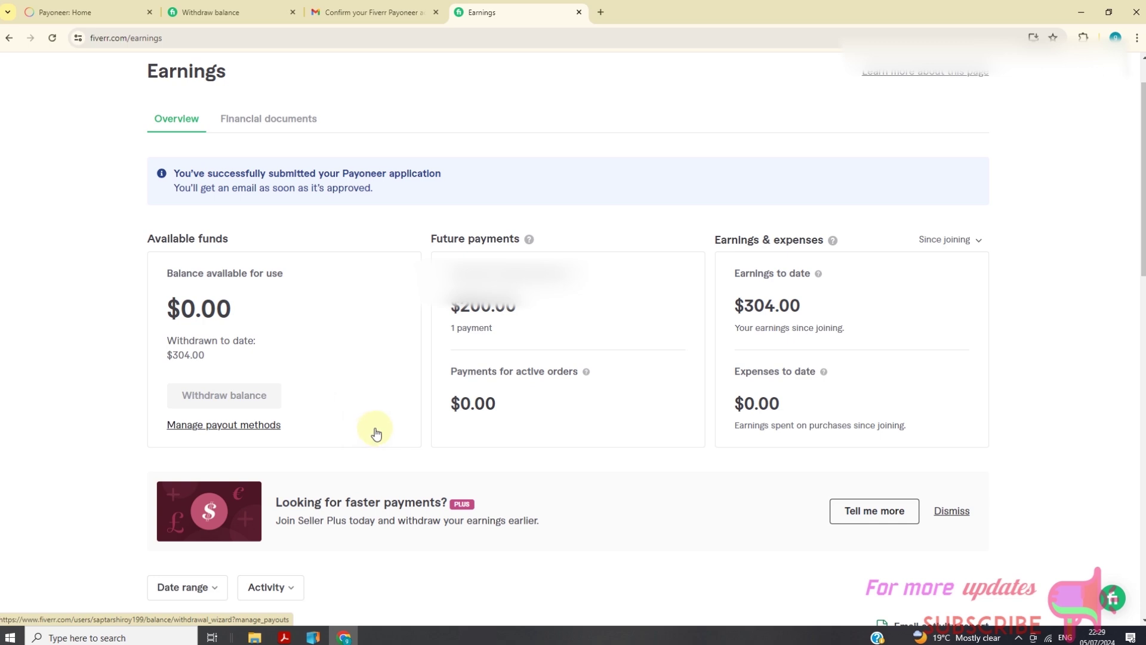
Step: Open Manage payout methods under Available funds to view the PayPal and Payoneer USD accounts
{"action": "left_click", "coordinate": [250, 425]}
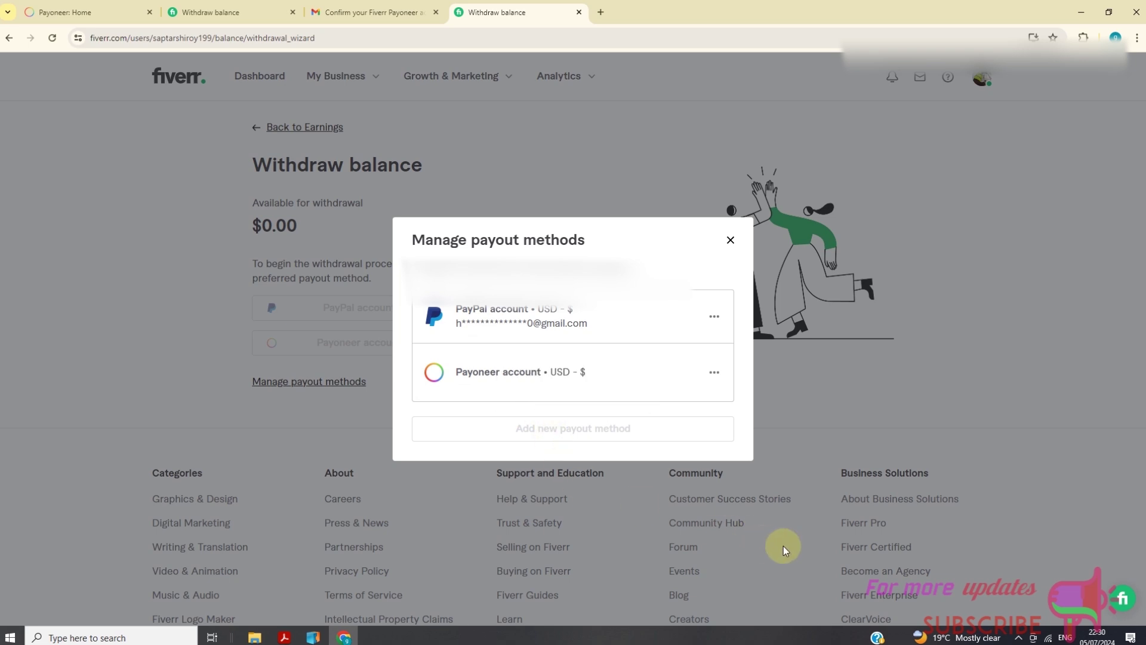
{"action": "left_click", "coordinate": [1019, 638]}
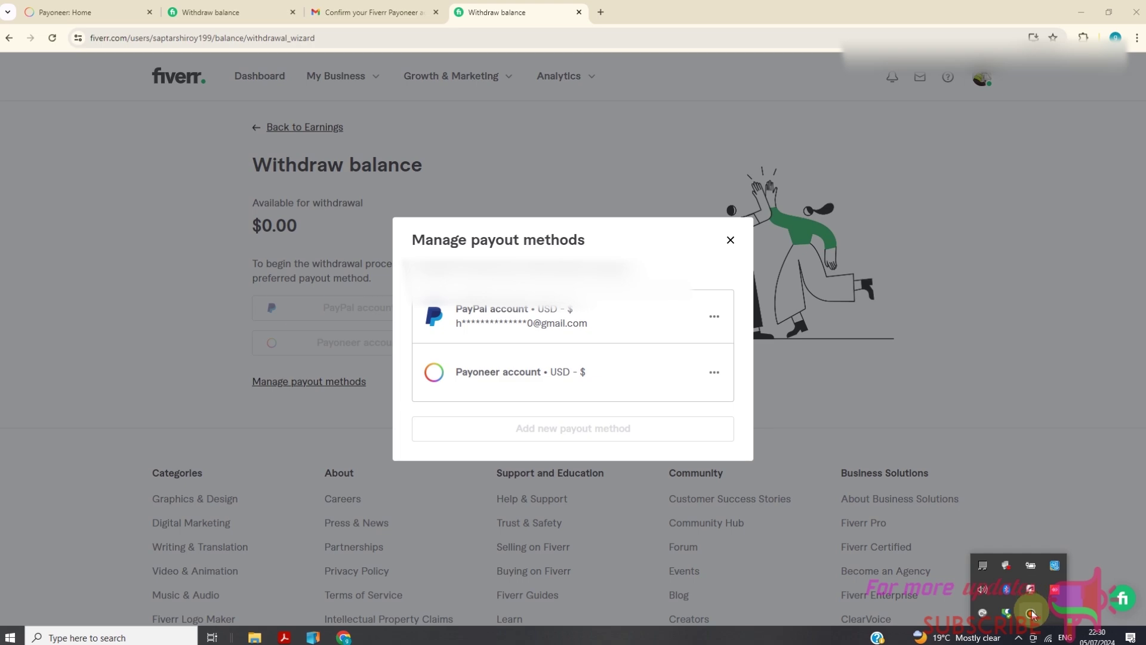